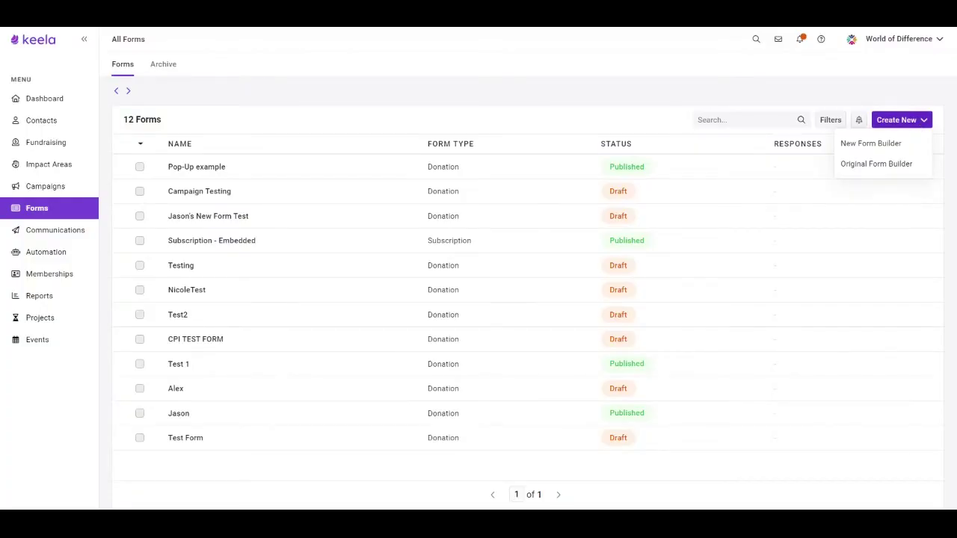
Create a donation form named "Form Debut!" with the new form builder, checking the one-page layouts before saving the form details
left_click(871, 144)
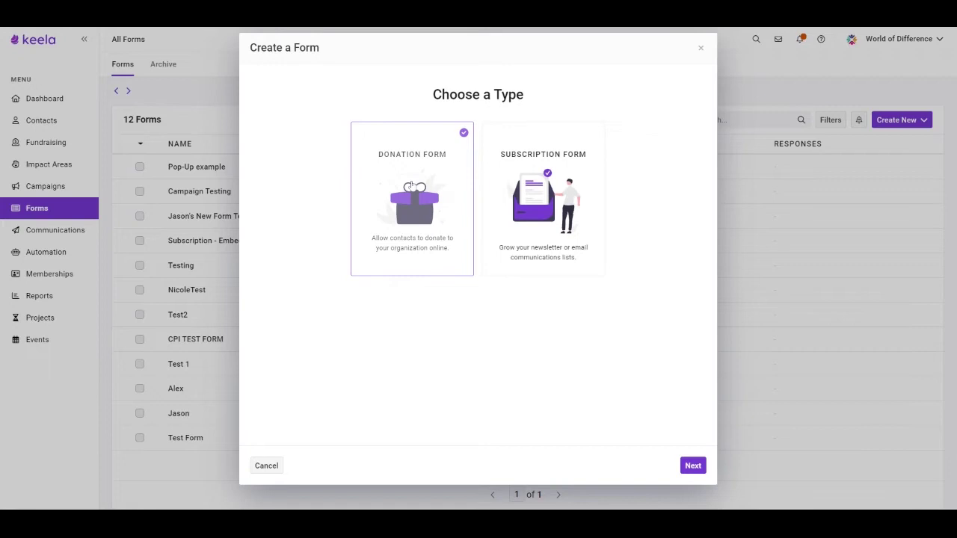
left_click(693, 465)
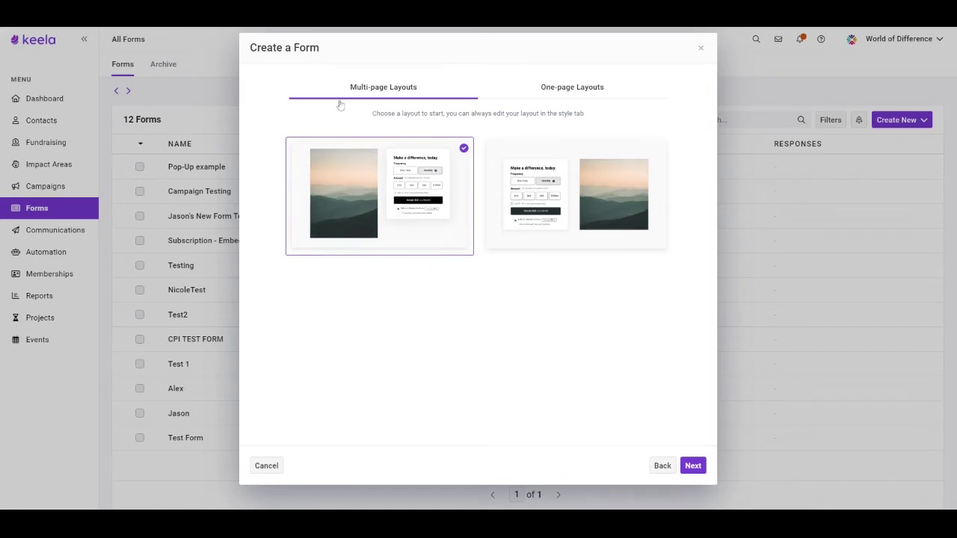
left_click(558, 89)
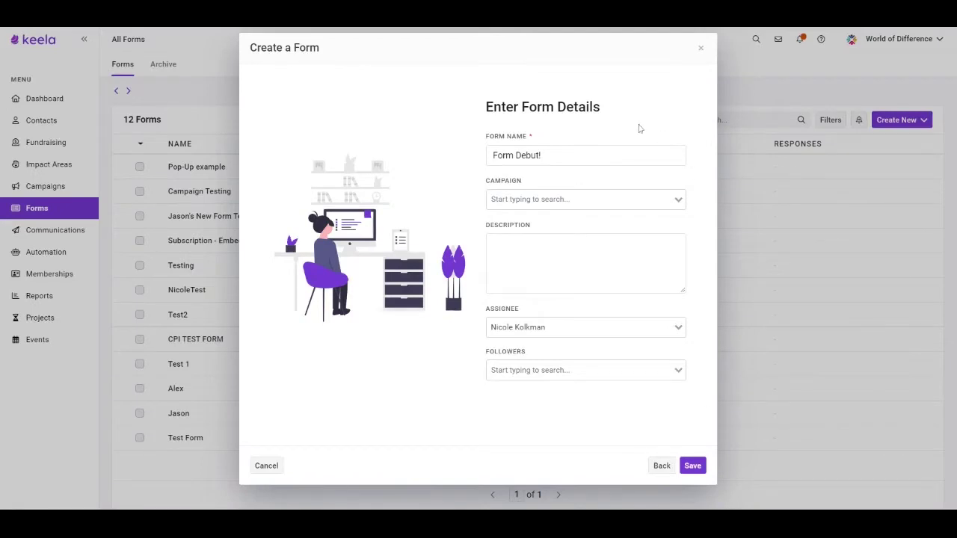
left_click(694, 466)
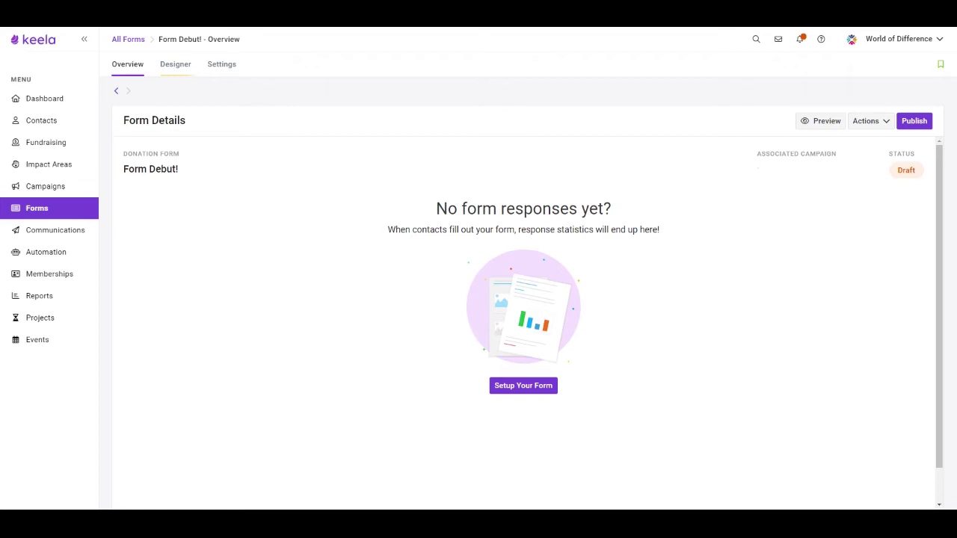
Add weekly and annual donation intervals in the form's designer and make Weekly the default frequency
left_click(175, 66)
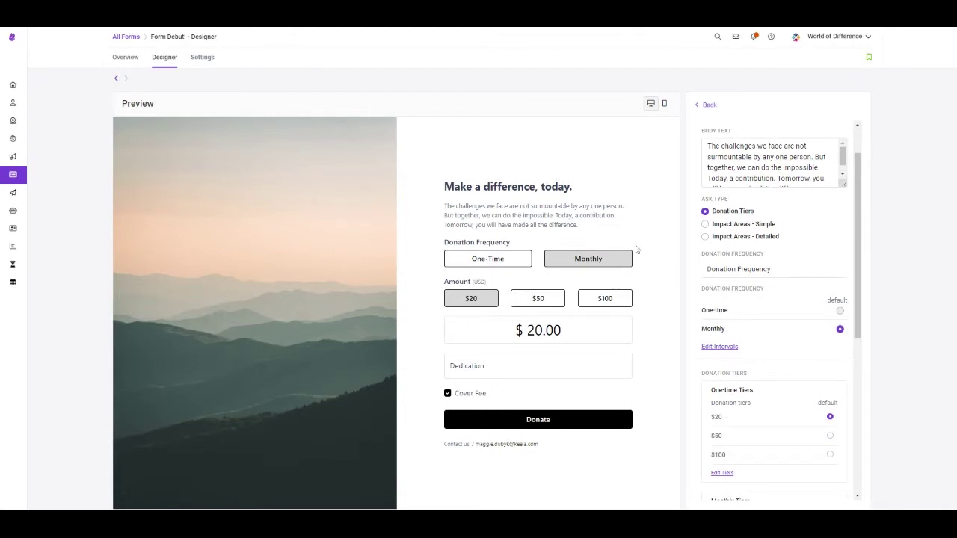
left_click(725, 351)
left_click(373, 98)
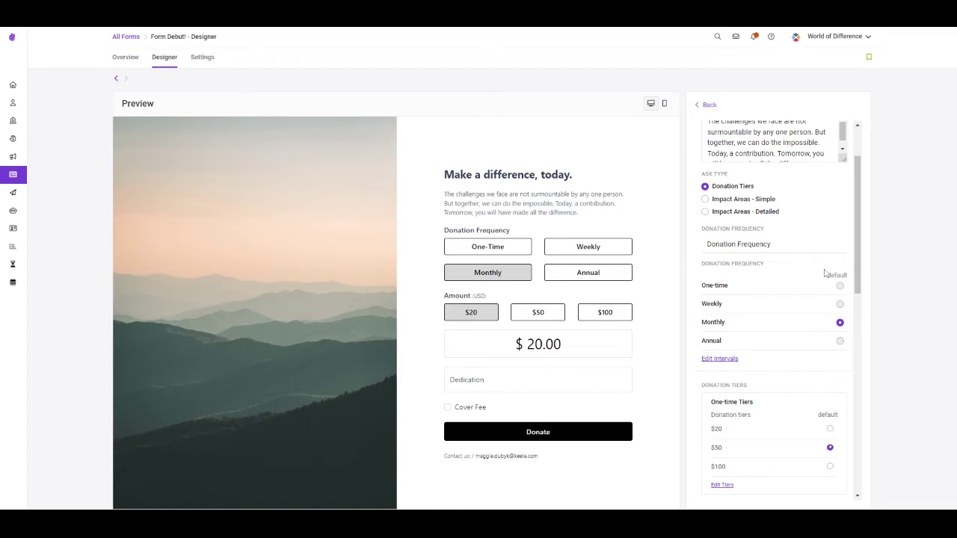
left_click(839, 304)
Set the default donation tier to $100 for one-time gifts and $50 for weekly gifts
scroll(777, 329, "down", 2)
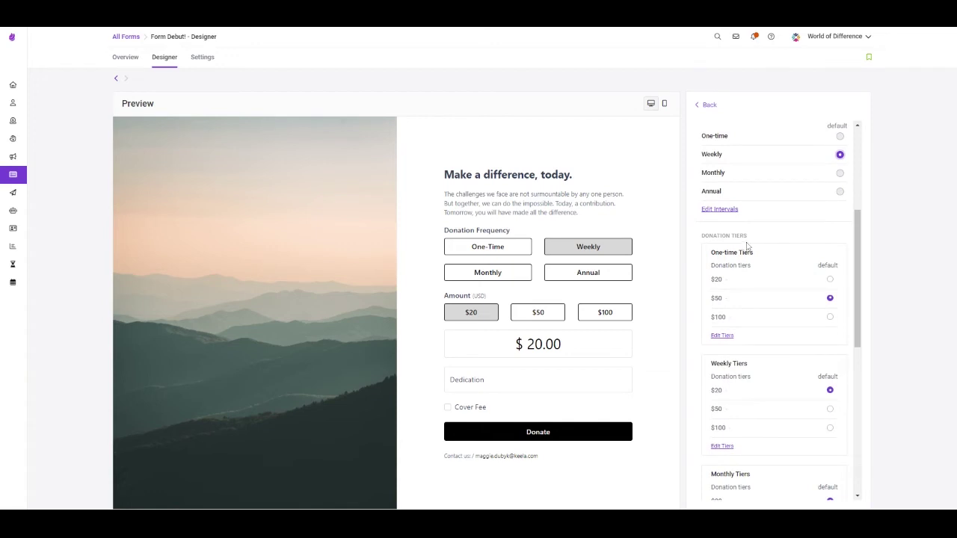
left_click(830, 317)
left_click(829, 409)
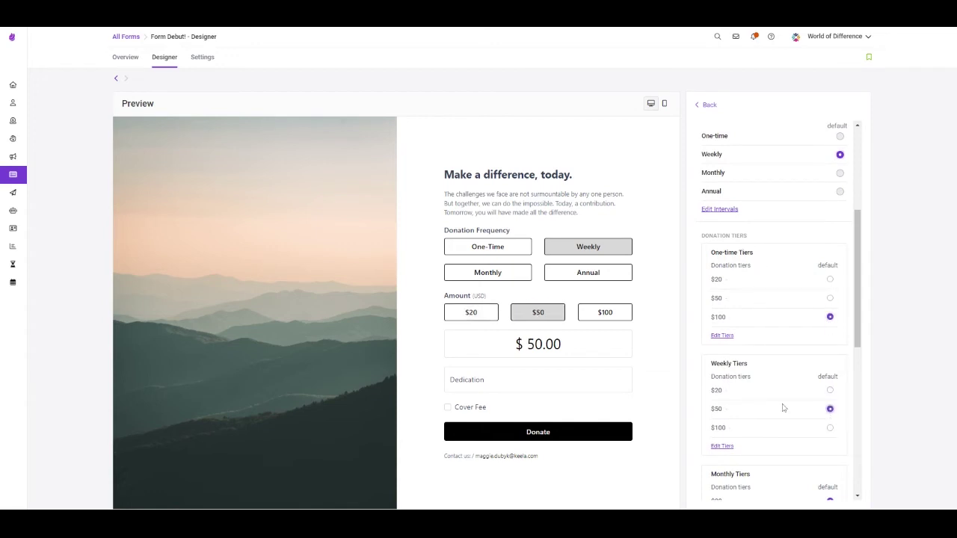
scroll(783, 408, "down", 3)
scroll(783, 407, "down", 3)
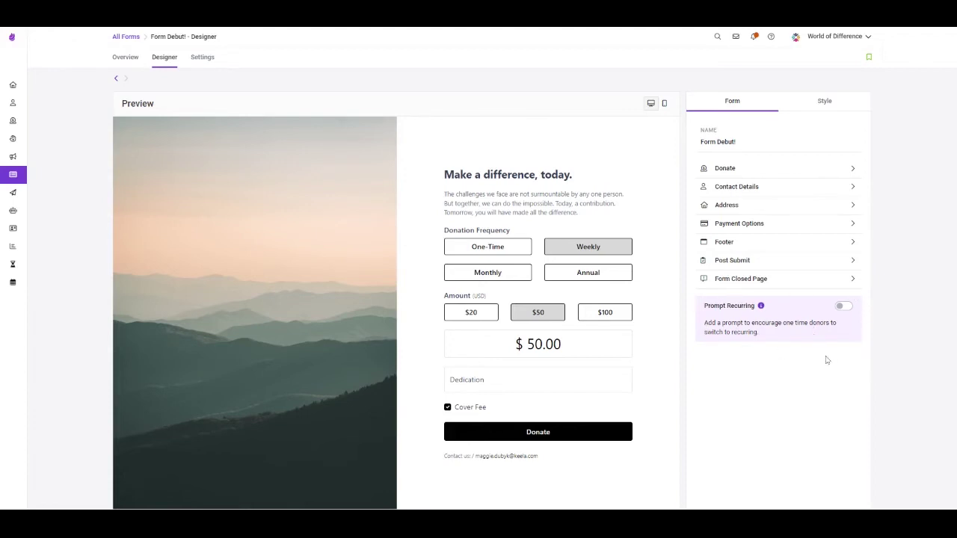
Enable the Prompt Recurring option for one-time donors and open its settings
left_click(843, 307)
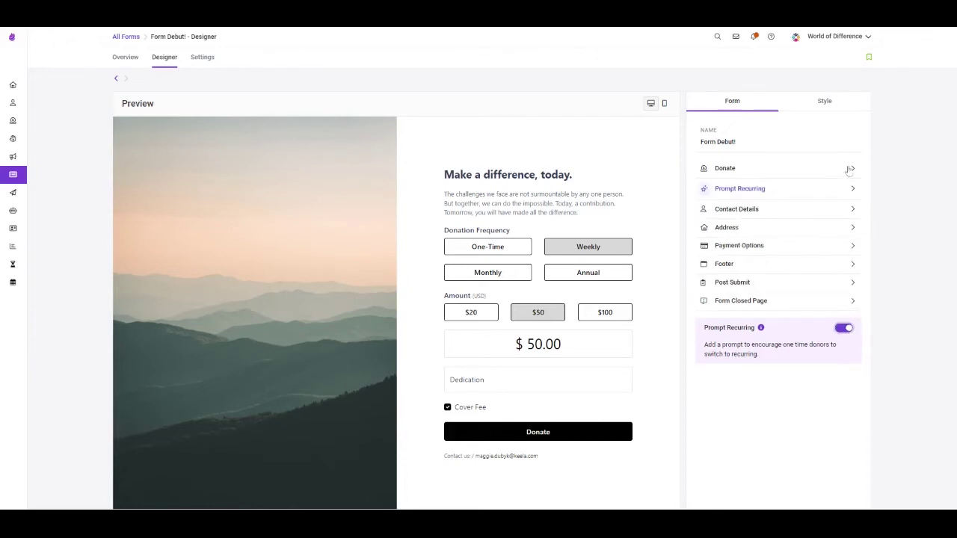
left_click(820, 193)
Turn on Custom Redirect for the Post Submit page and return to the form's section list
left_click(743, 281)
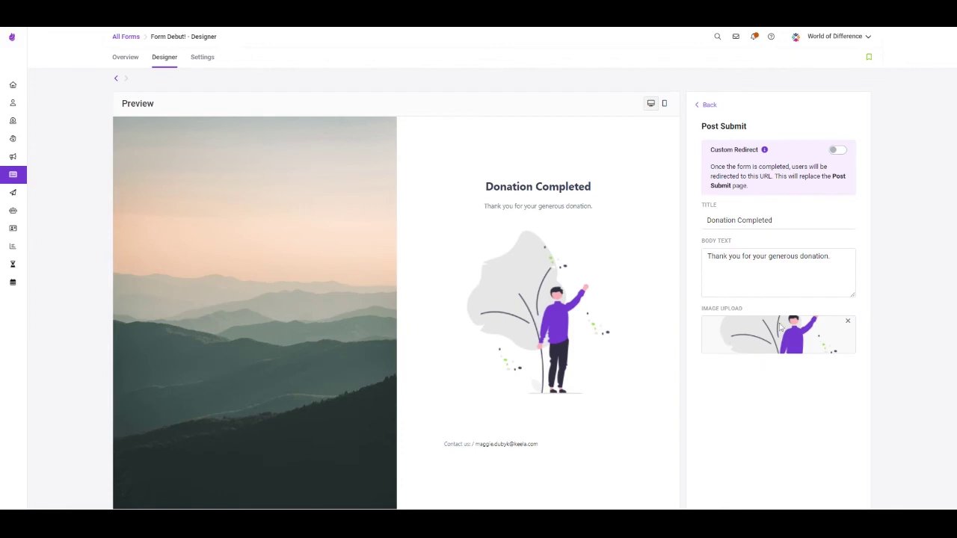
left_click(837, 150)
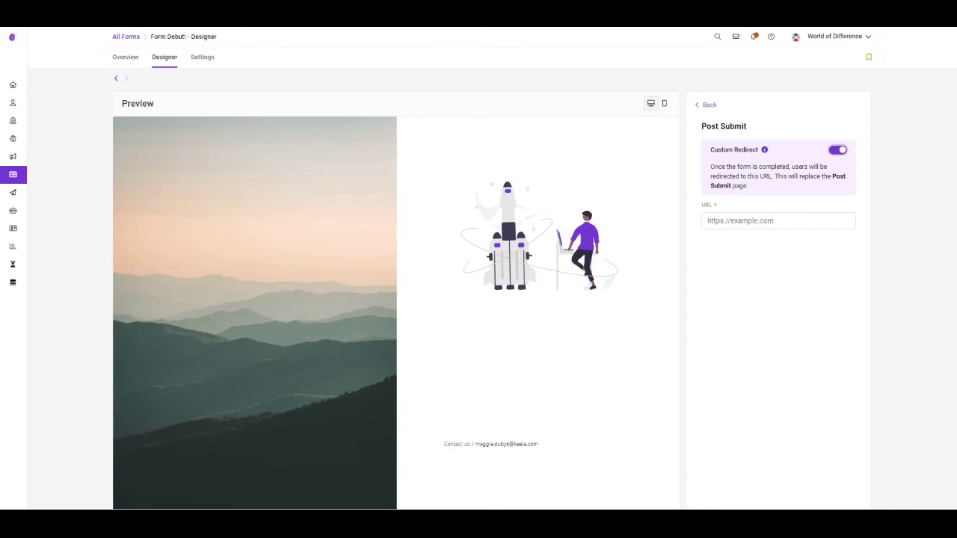
left_click(706, 104)
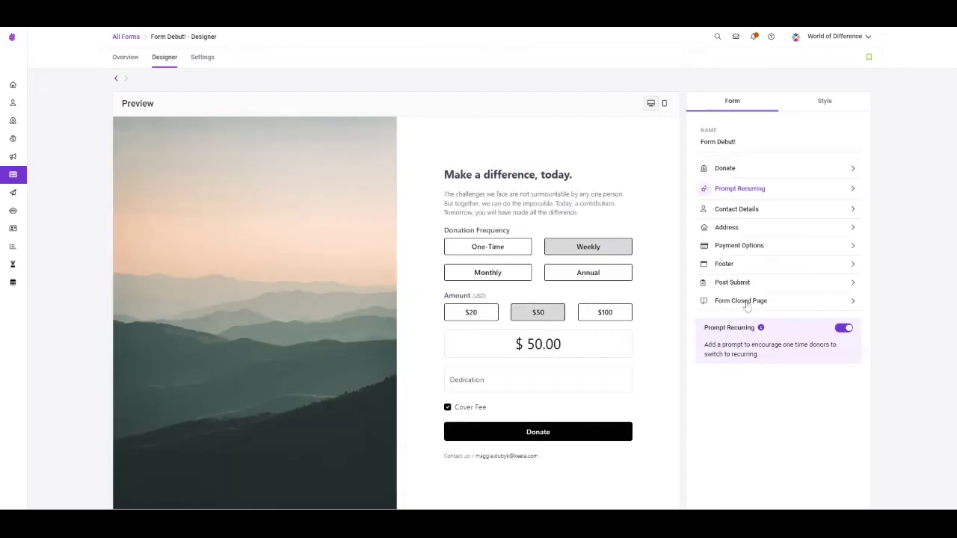
Look at the Form Closed Page section and preview the donation form in the mobile layout
left_click(746, 302)
left_click(664, 105)
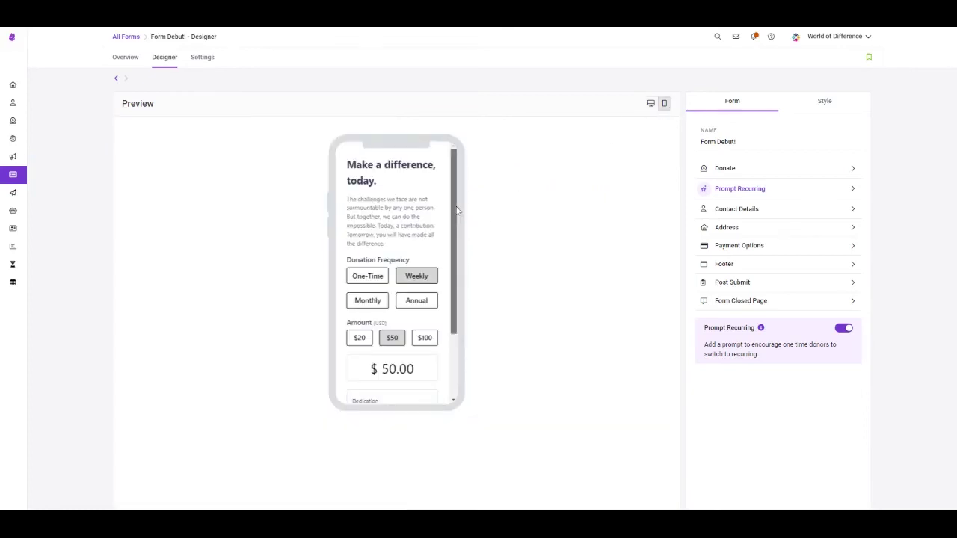
scroll(457, 239, "down", 2)
scroll(457, 239, "down", 2)
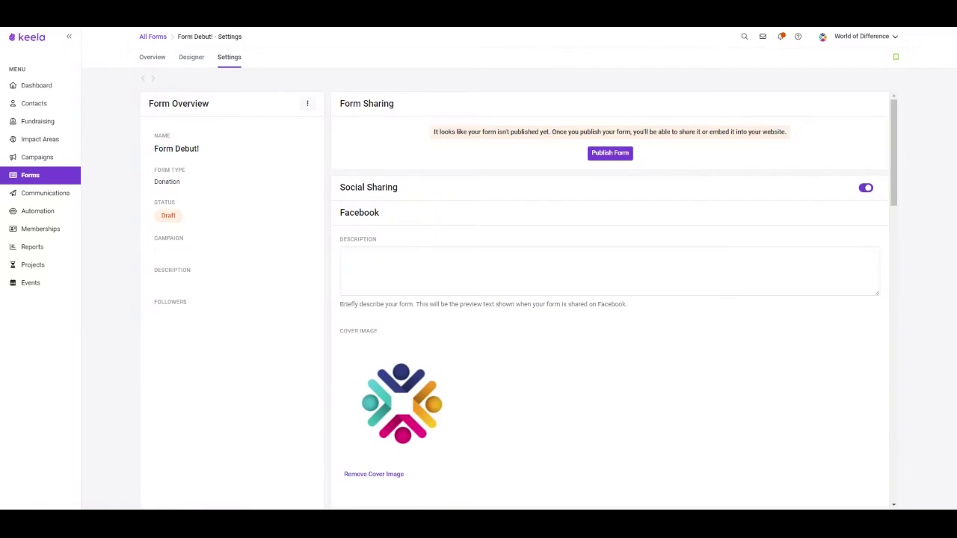
Allow grouped receipts for recurring donations in the form settings, with the cumulative receipt at the end of the year as default
scroll(610, 299, "down", 1)
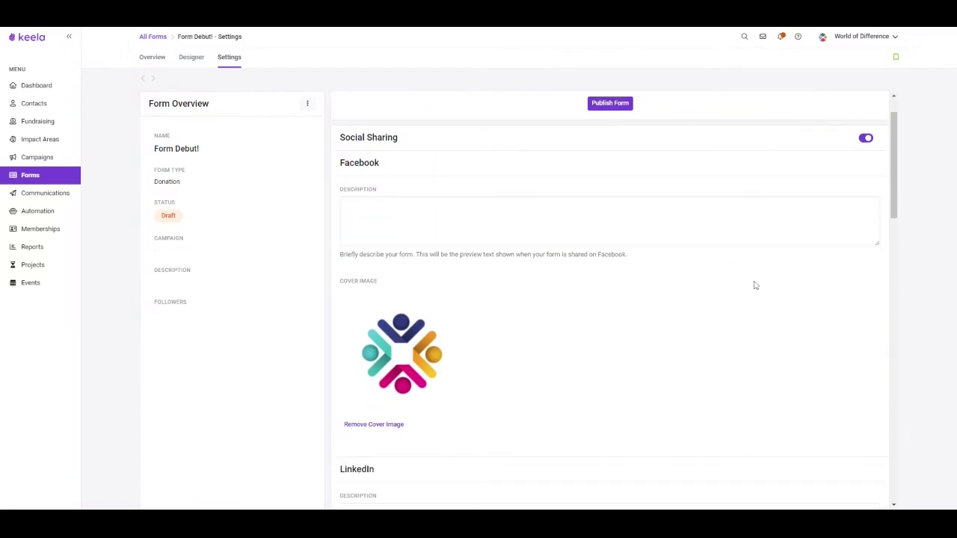
scroll(754, 284, "down", 3)
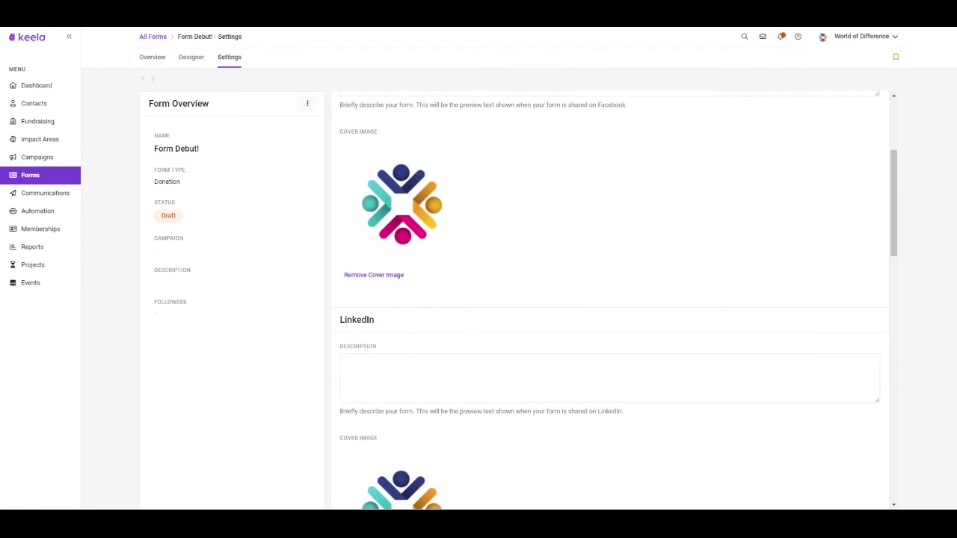
scroll(610, 299, "down", 3)
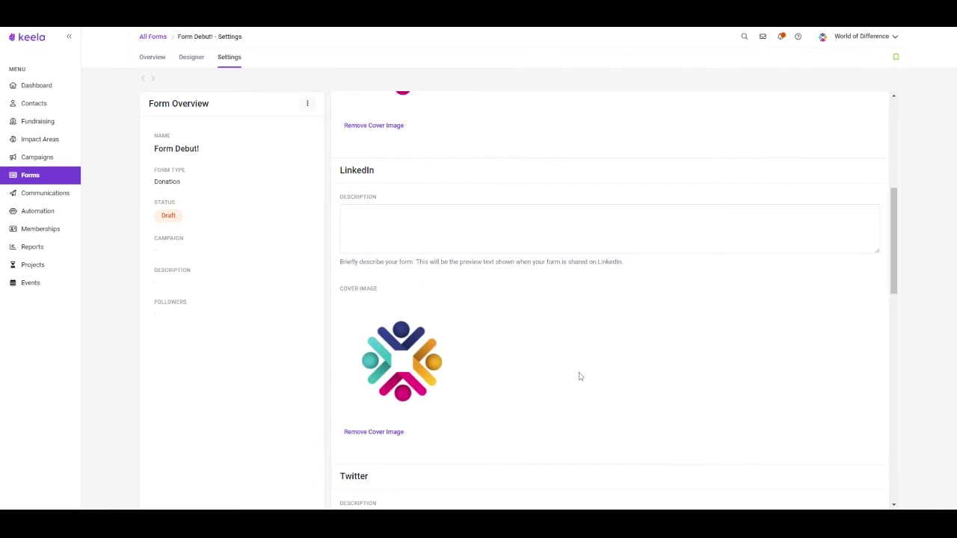
scroll(576, 376, "down", 2)
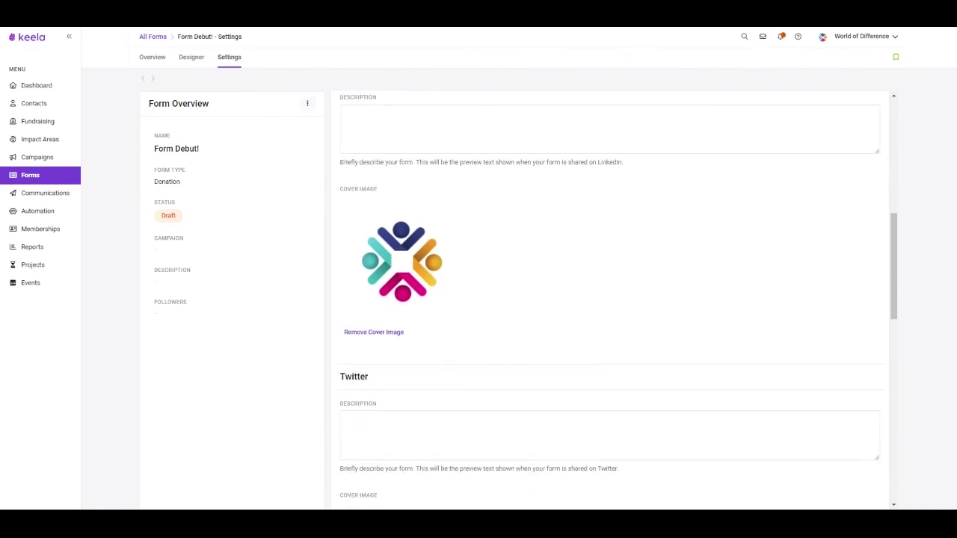
scroll(457, 215, "up", 3)
scroll(457, 215, "up", 3)
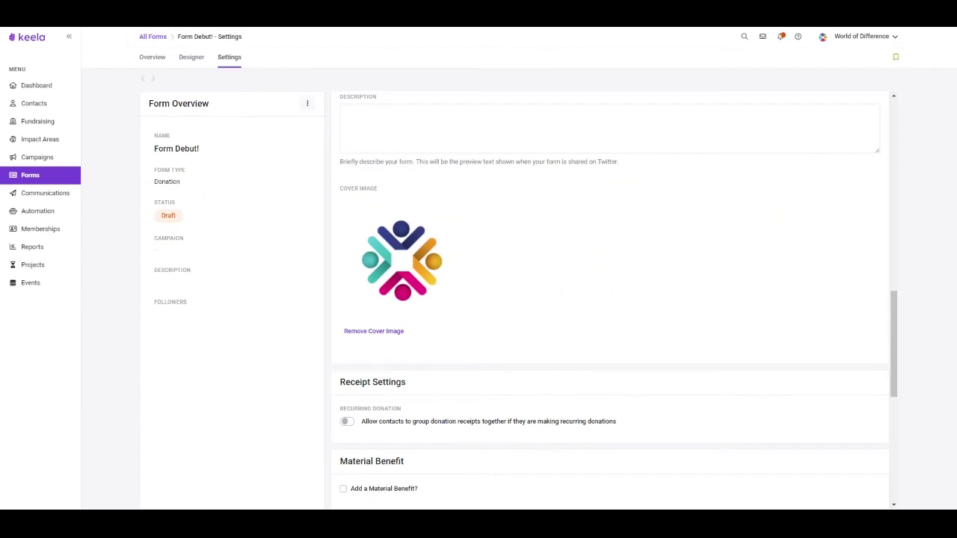
left_click(347, 423)
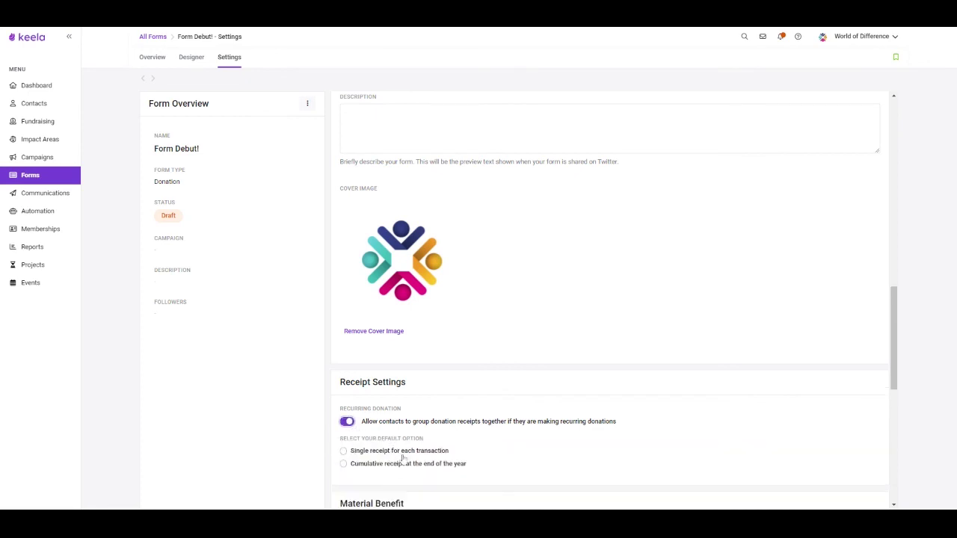
left_click(344, 464)
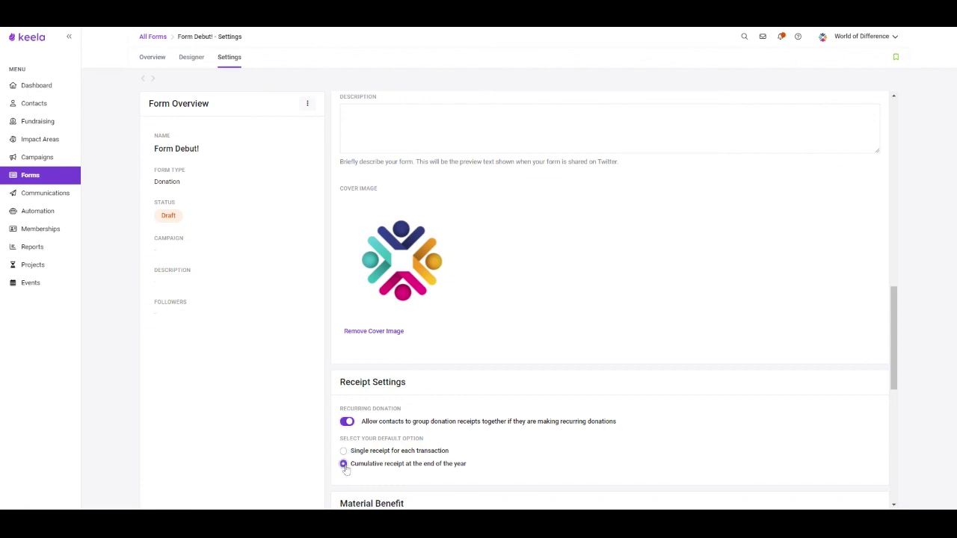